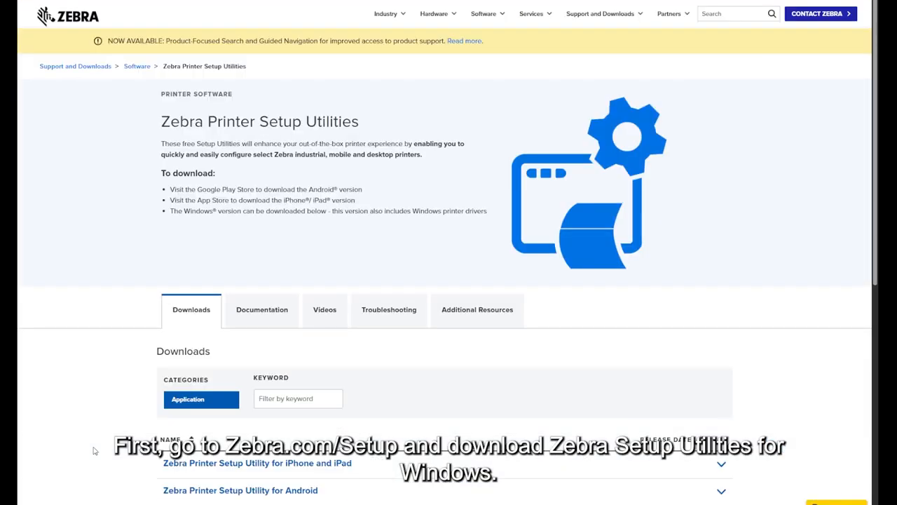
Step: Download Zebra Printer Setup Utilities for Windows from the Zebra downloads page
scroll(94, 451, down, 2)
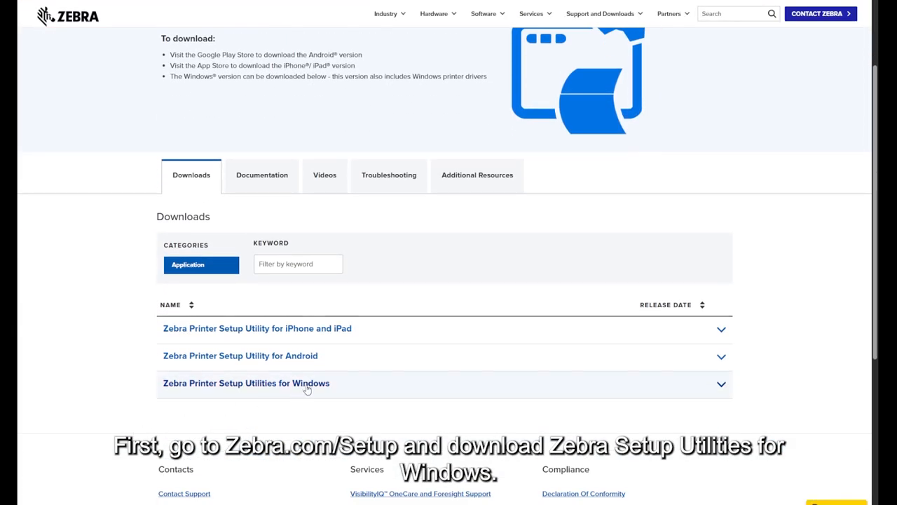
click(307, 390)
scroll(490, 372, down, 3)
click(662, 356)
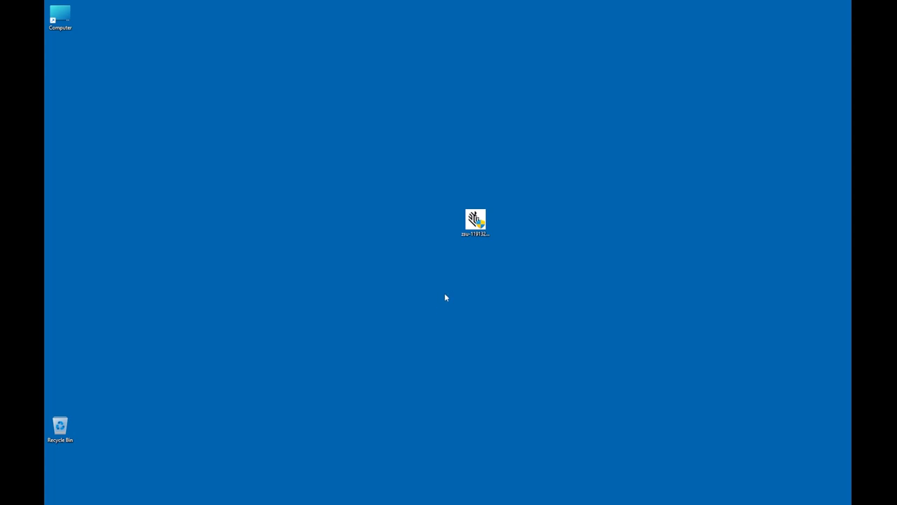
Step: Run the downloaded installer as administrator and complete the installation wizard, acknowledging the important information
right_click(473, 224)
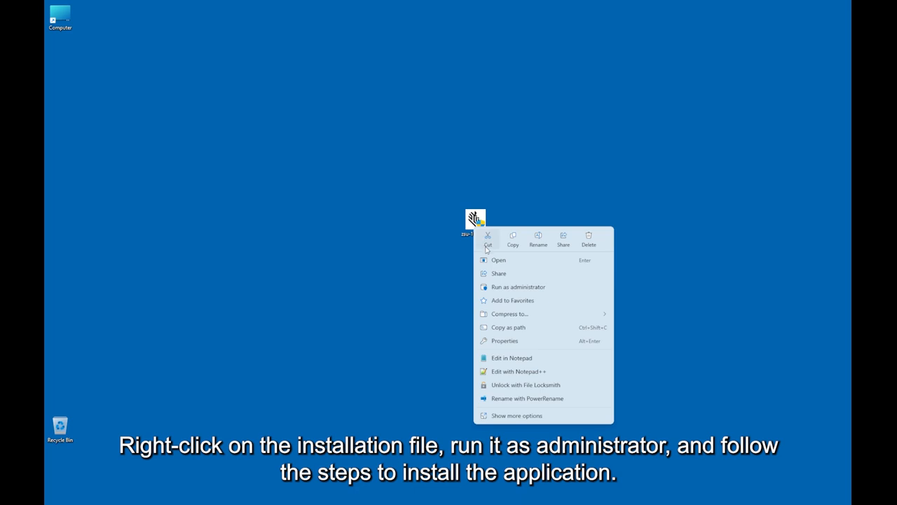
click(545, 289)
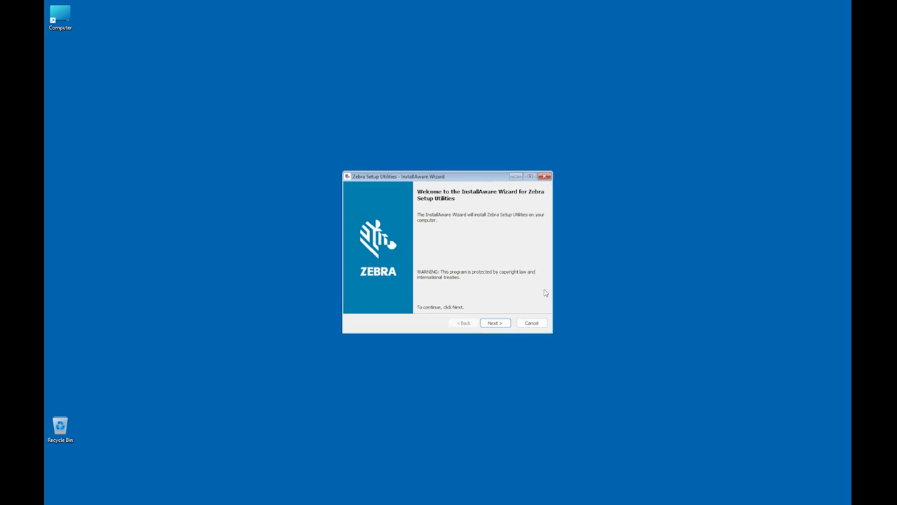
click(493, 323)
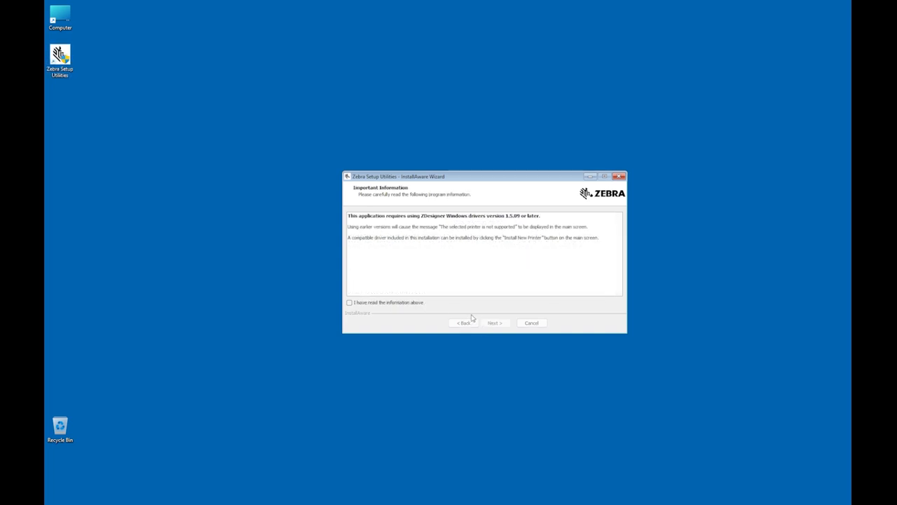
click(407, 304)
click(489, 324)
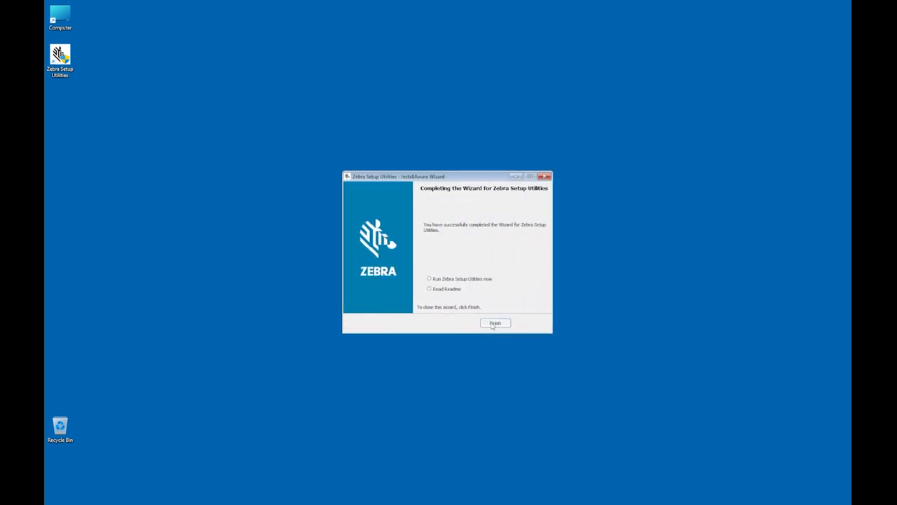
click(495, 323)
Step: Launch Zebra Setup Utilities as administrator and finish the driver preload wizard using the USB port
right_click(63, 75)
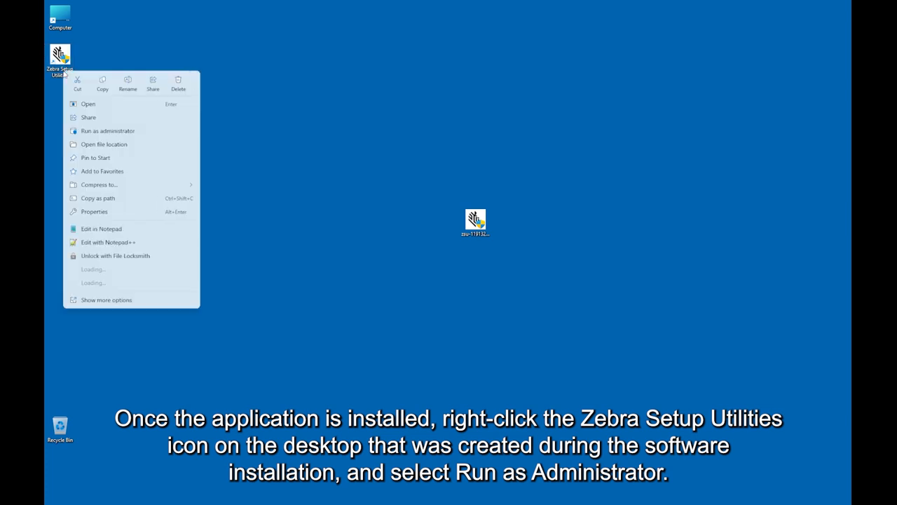
click(107, 131)
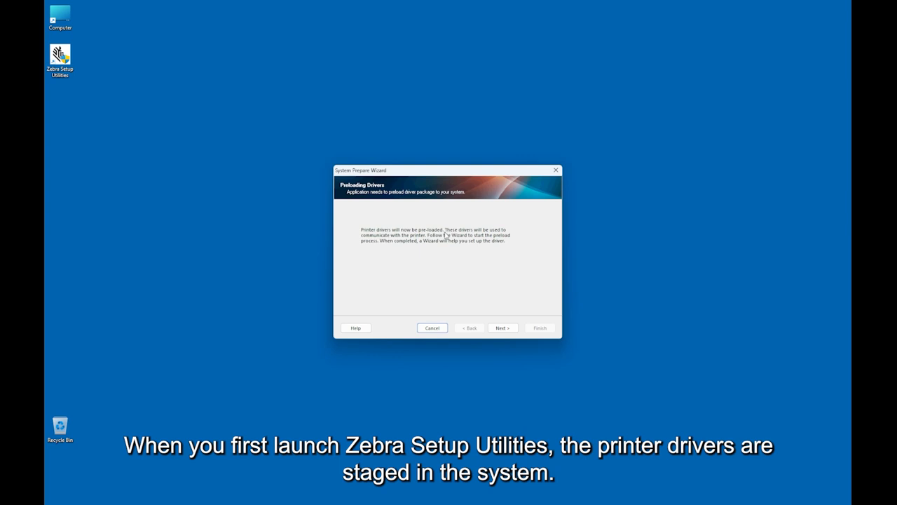
click(503, 328)
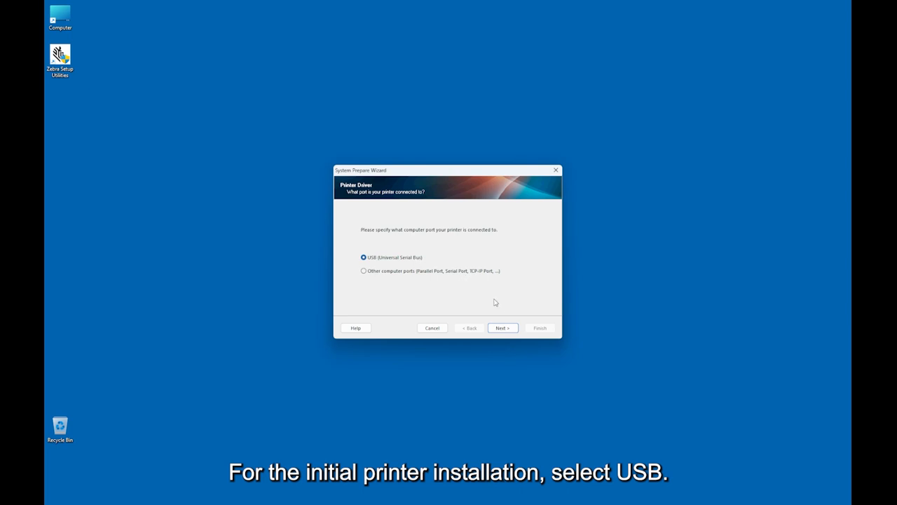
click(502, 328)
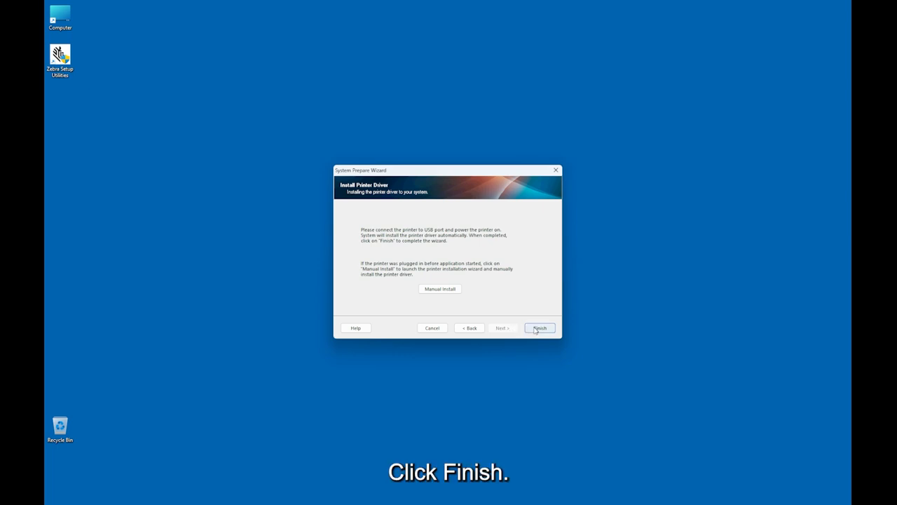
click(539, 328)
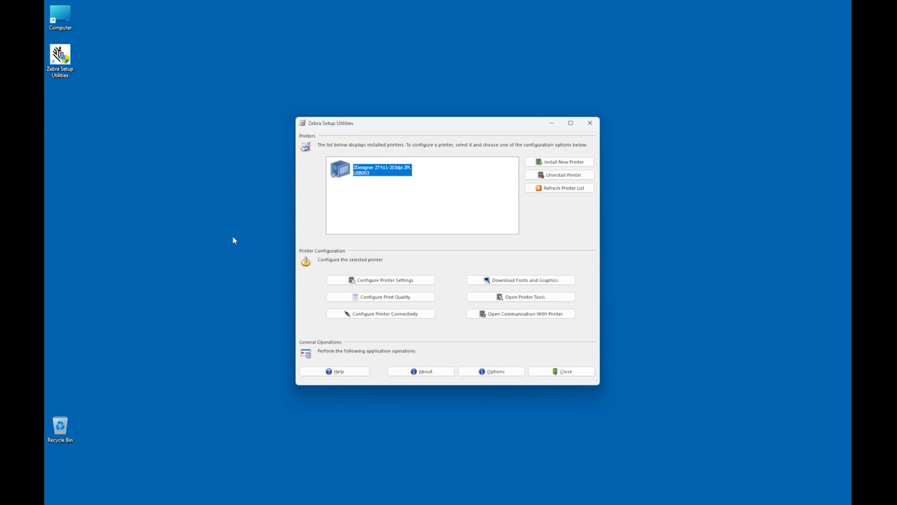
Step: Refresh the list of installed printers
click(551, 189)
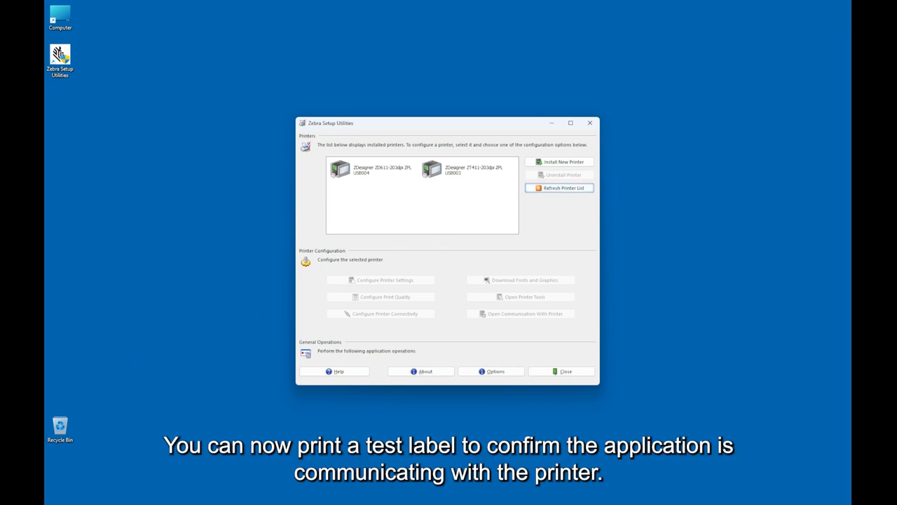
click(278, 290)
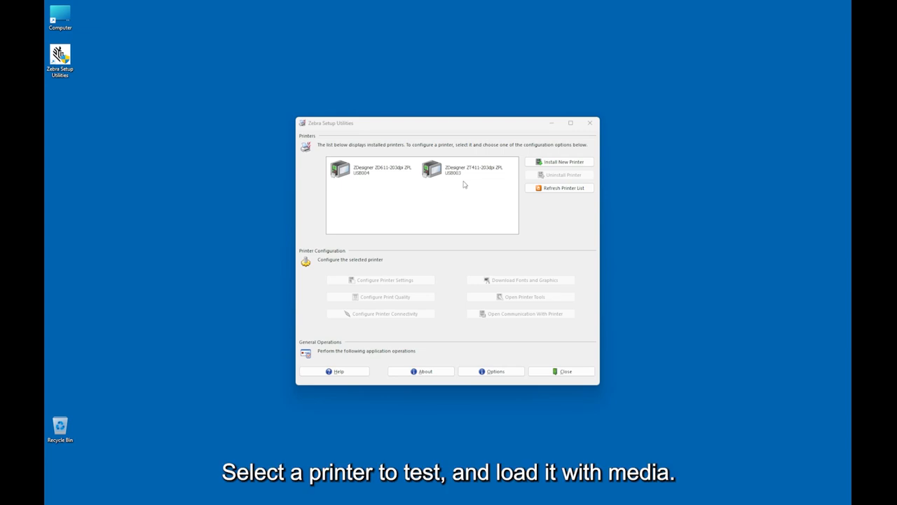
Step: Select the ZT411 printer and send a Print configuration label command from the printer tools
click(482, 171)
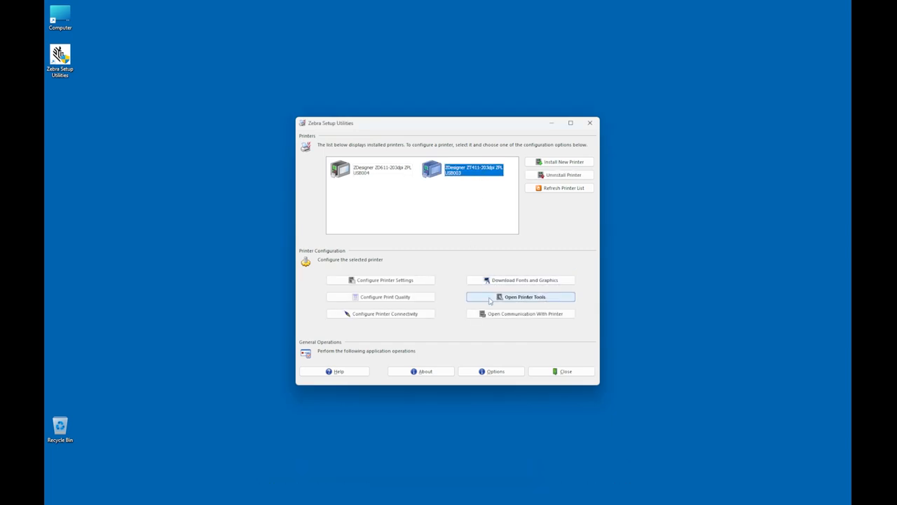
click(532, 299)
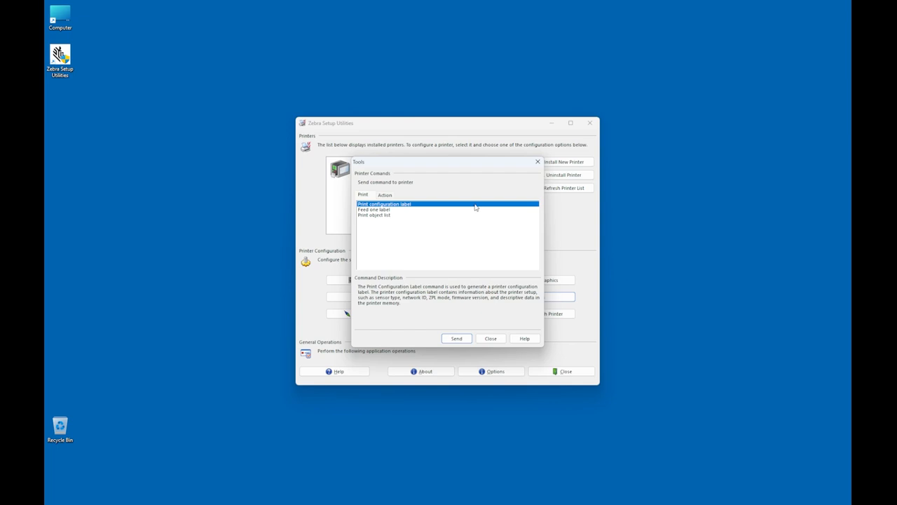
click(450, 342)
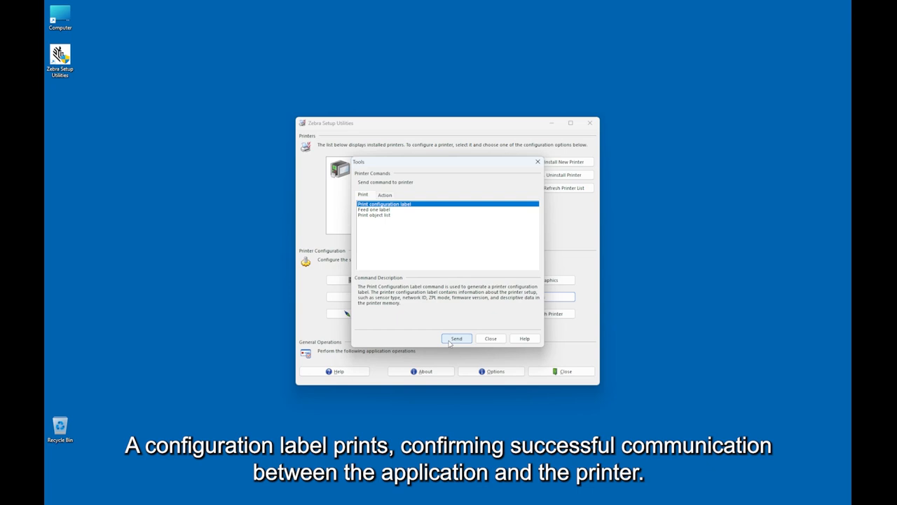
click(490, 338)
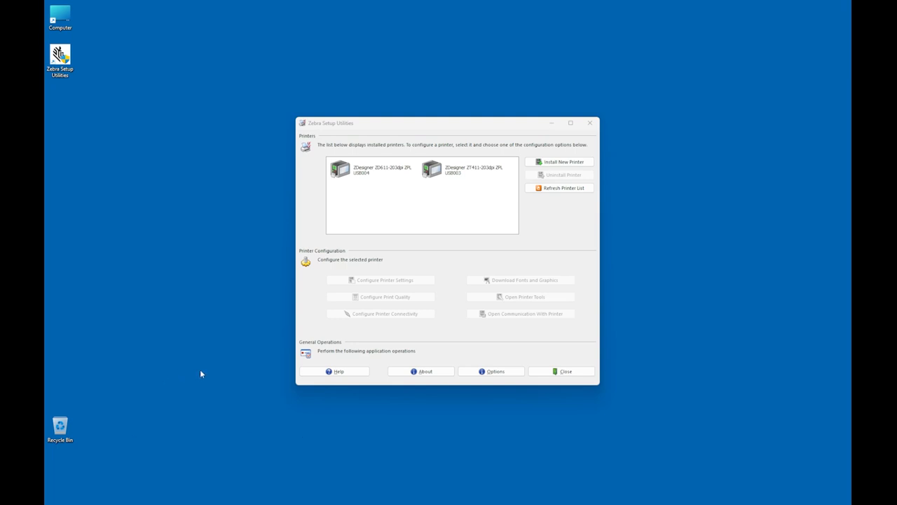
Step: Open connectivity setup for the ZT411 printer, choosing Wired and Internal Print Server
click(454, 173)
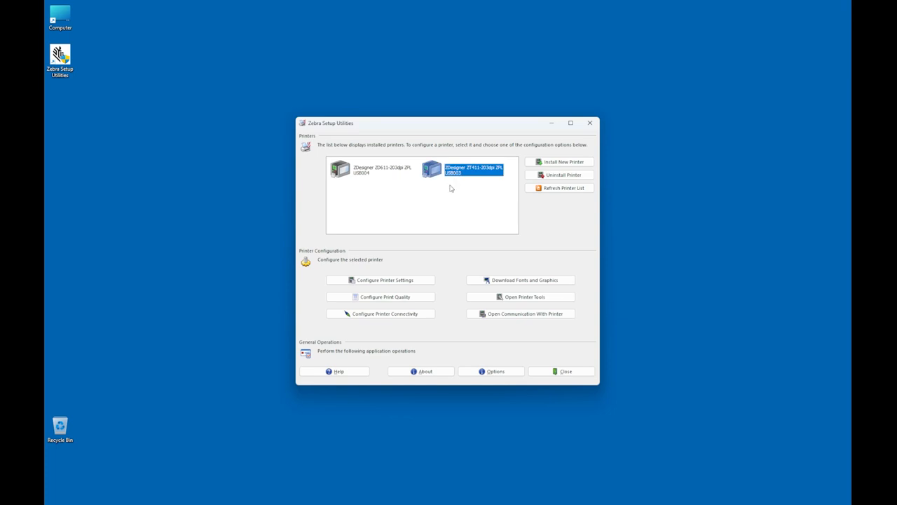
click(384, 313)
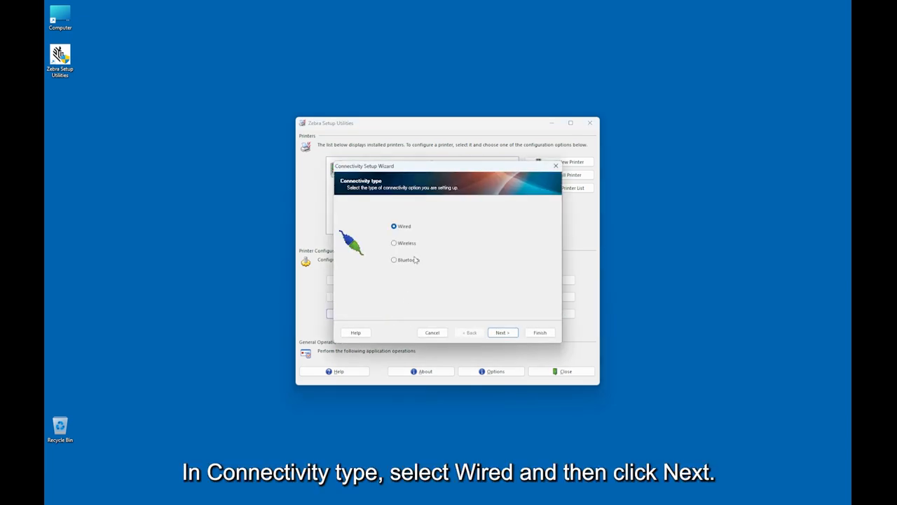
click(502, 336)
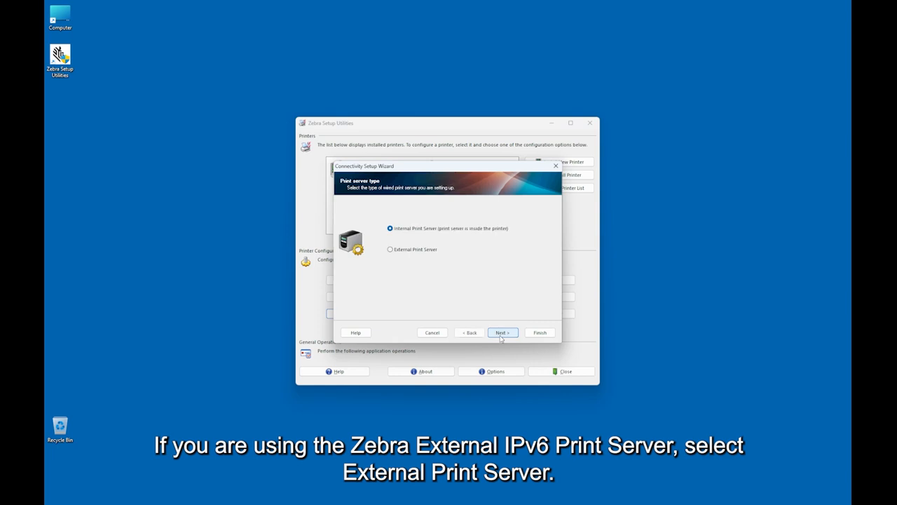
click(405, 254)
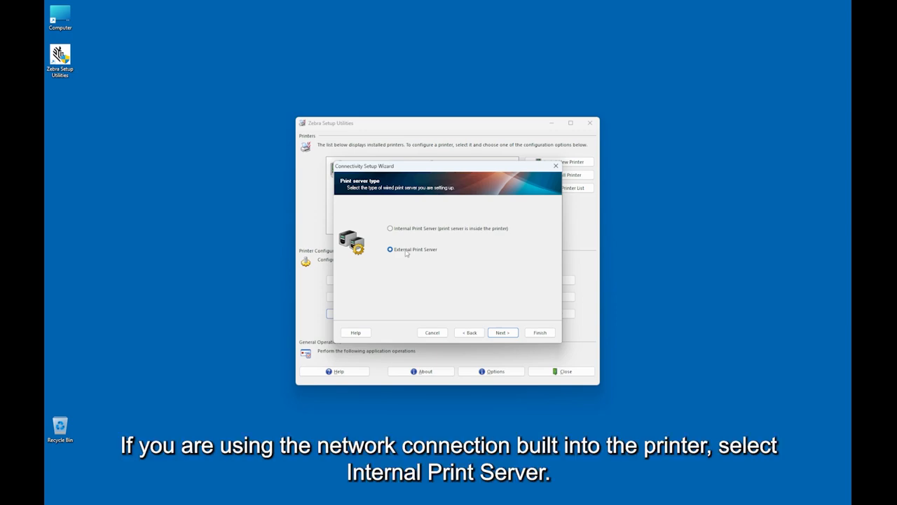
click(404, 233)
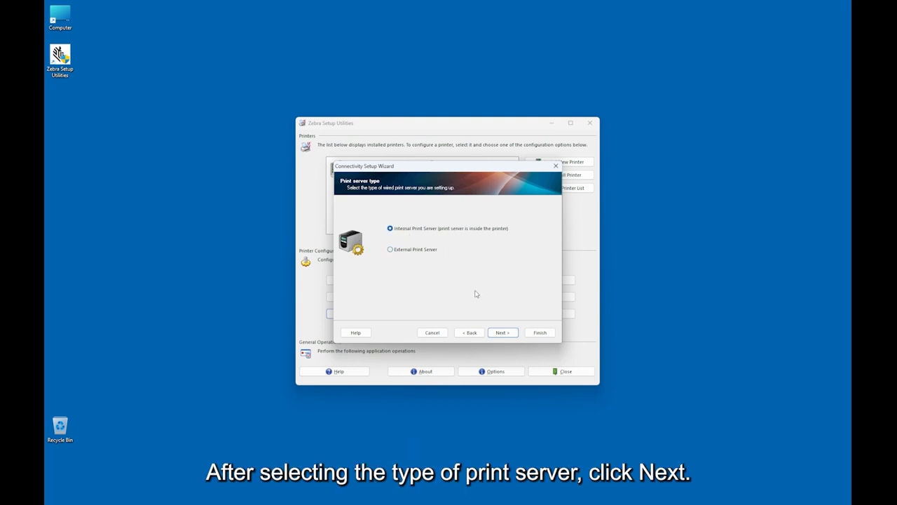
click(502, 334)
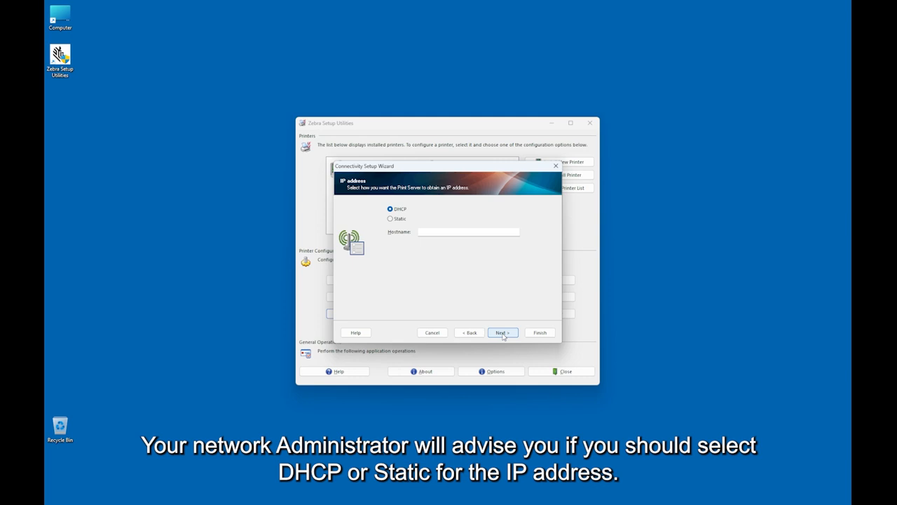
Step: Keep DHCP for the IP address and send the wired connectivity settings to the printer
click(390, 219)
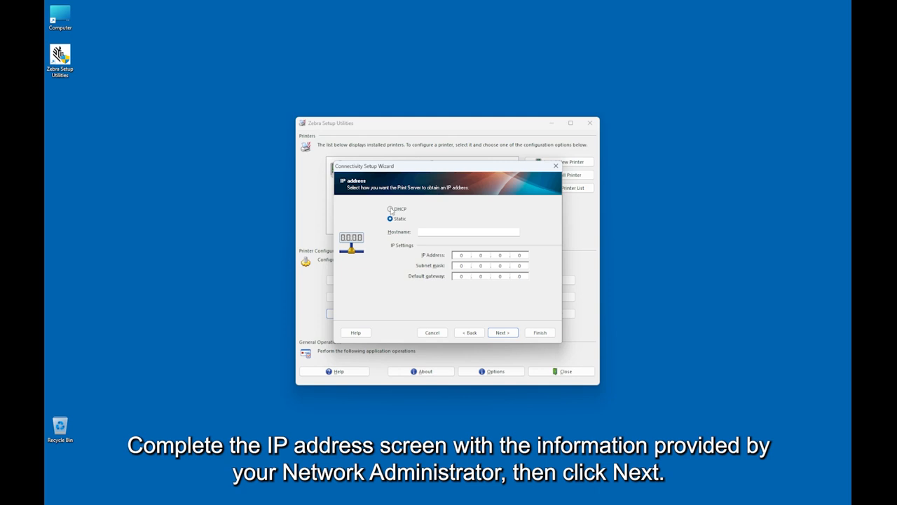
click(390, 210)
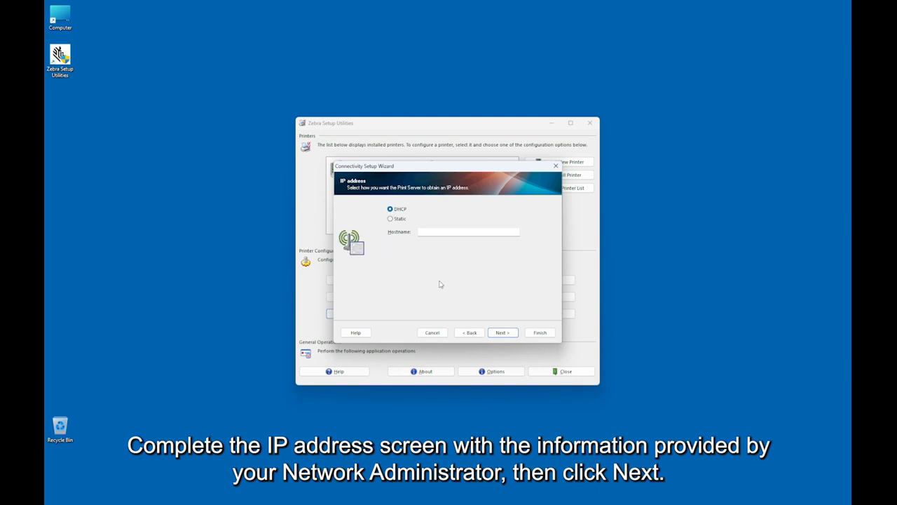
click(499, 335)
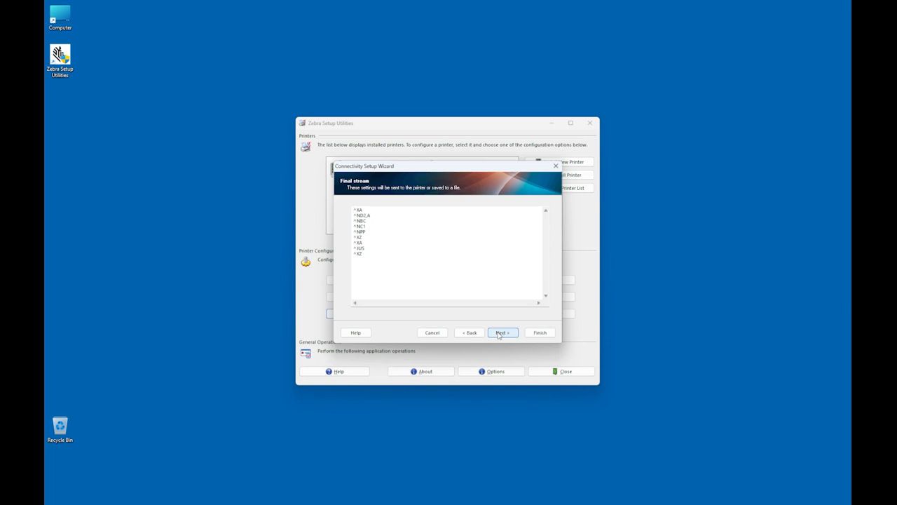
click(500, 334)
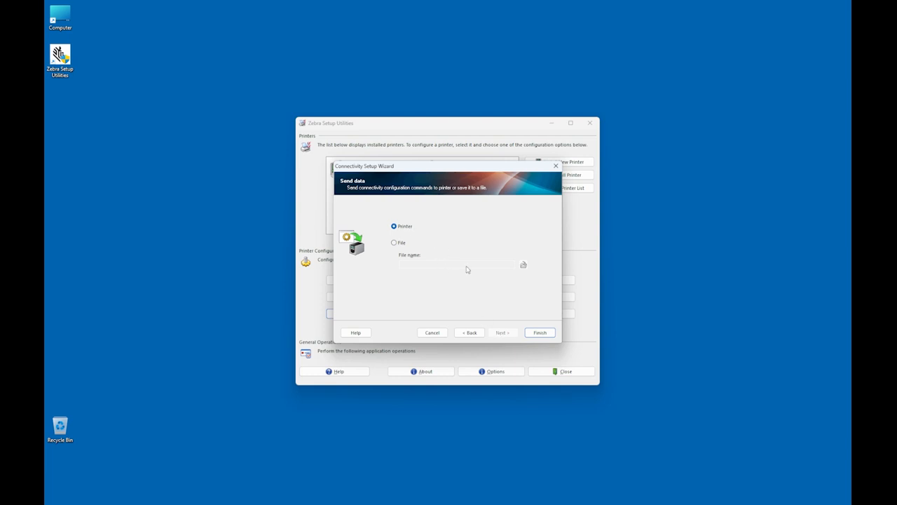
click(538, 333)
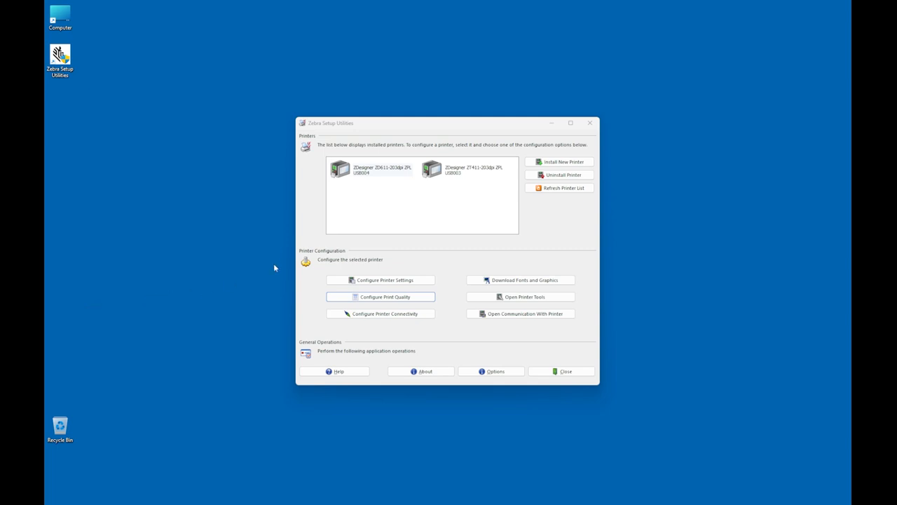
Step: Select the ZD611 printer, open its connectivity setup and choose Wireless as the connectivity type
click(375, 173)
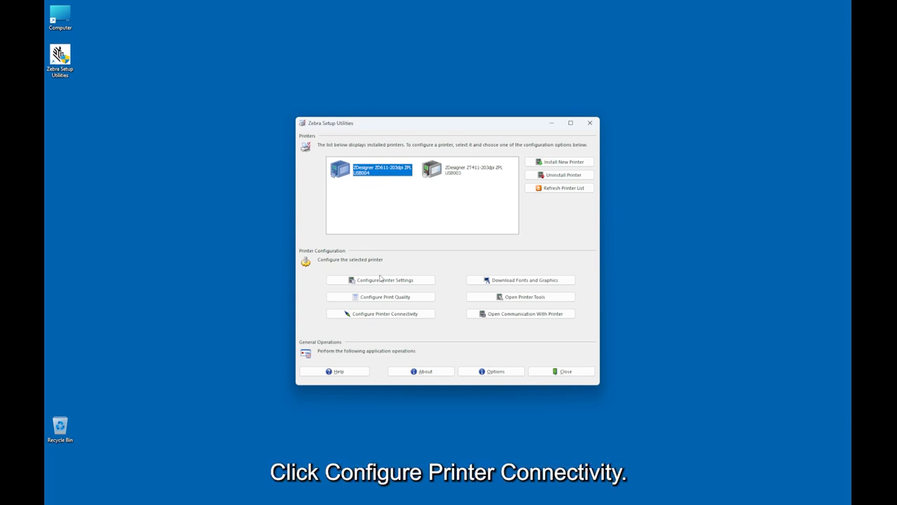
click(405, 315)
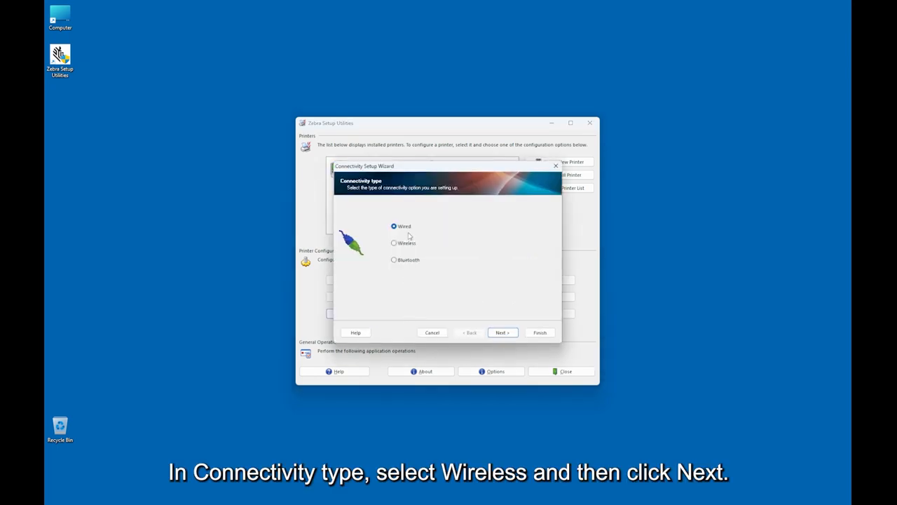
click(411, 245)
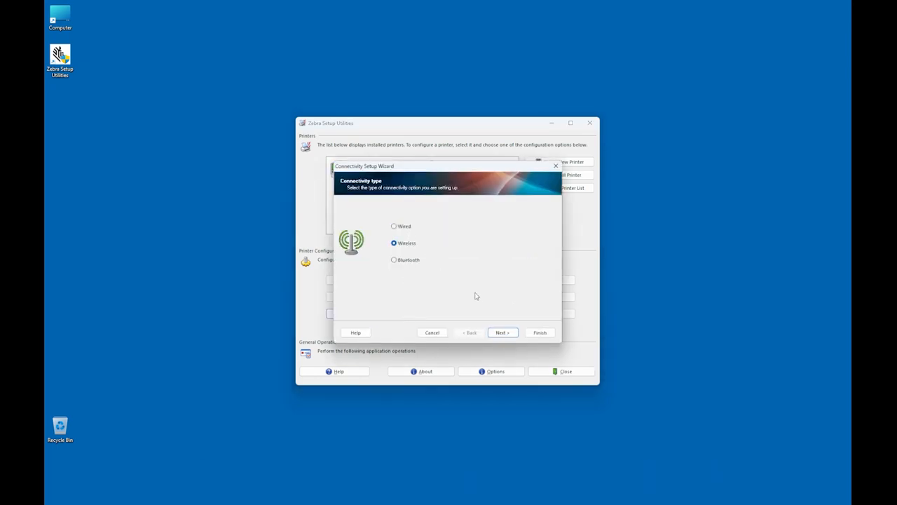
click(504, 333)
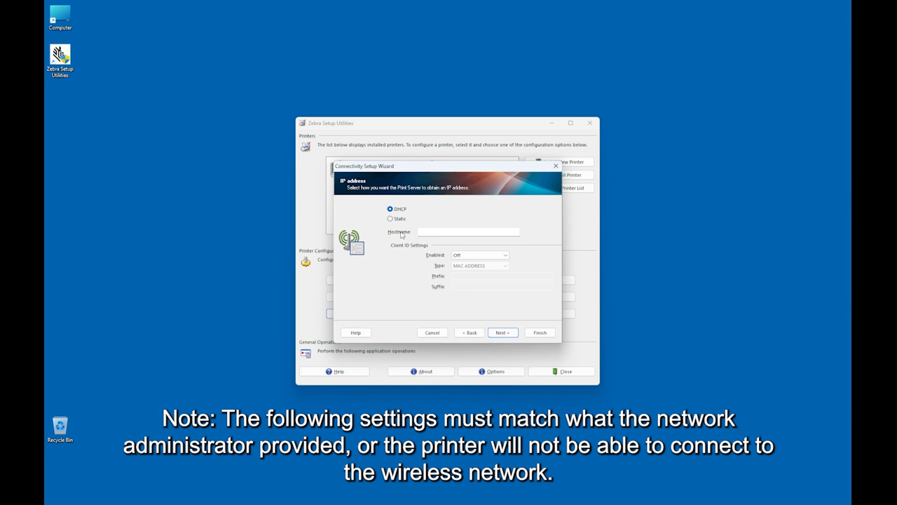
Step: Keep DHCP for the wireless print server's IP address and continue
click(390, 220)
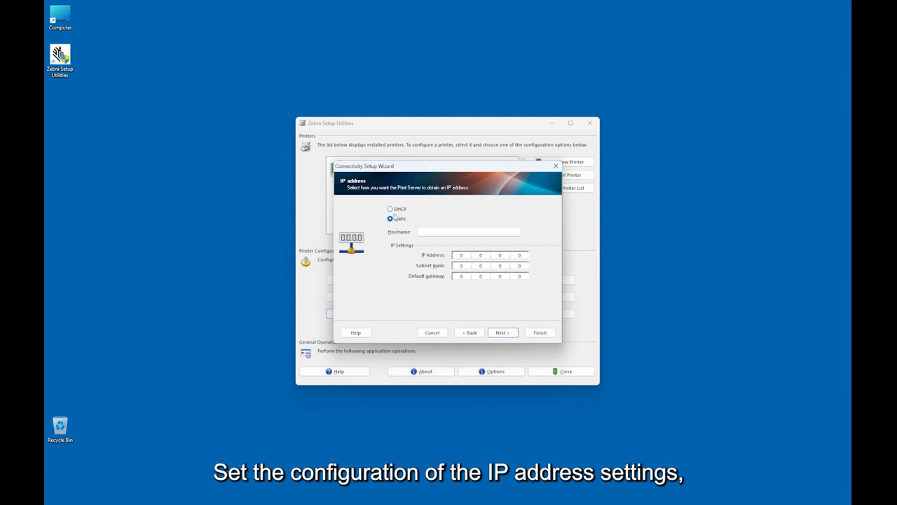
click(389, 209)
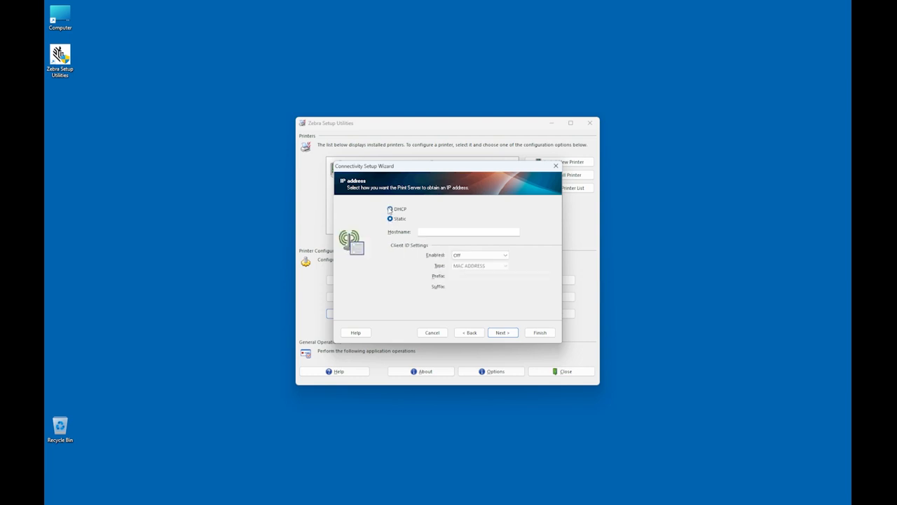
click(502, 332)
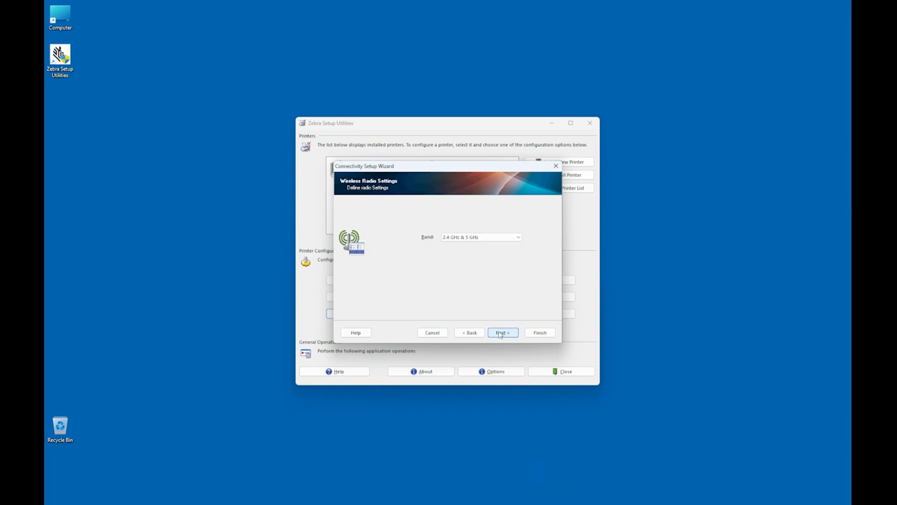
Step: Accept the default wireless radio band, country, wireless security and advanced settings pages
click(500, 333)
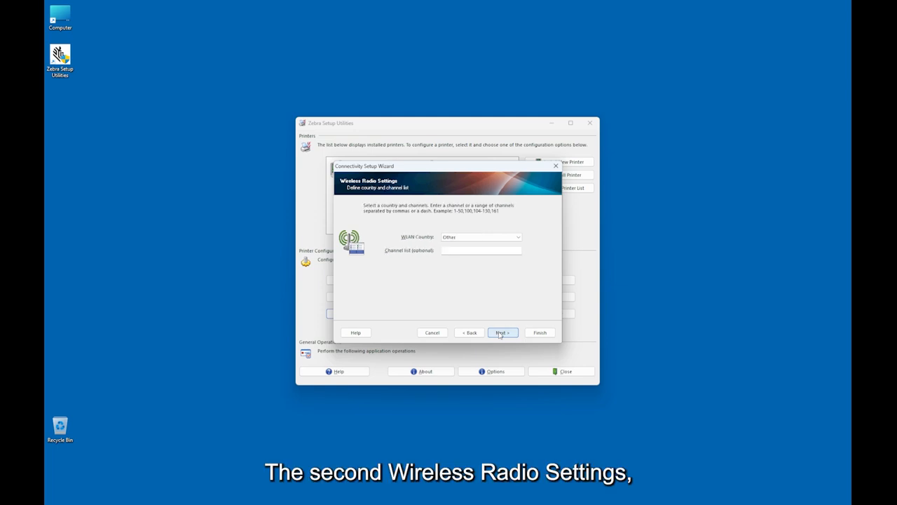
click(500, 333)
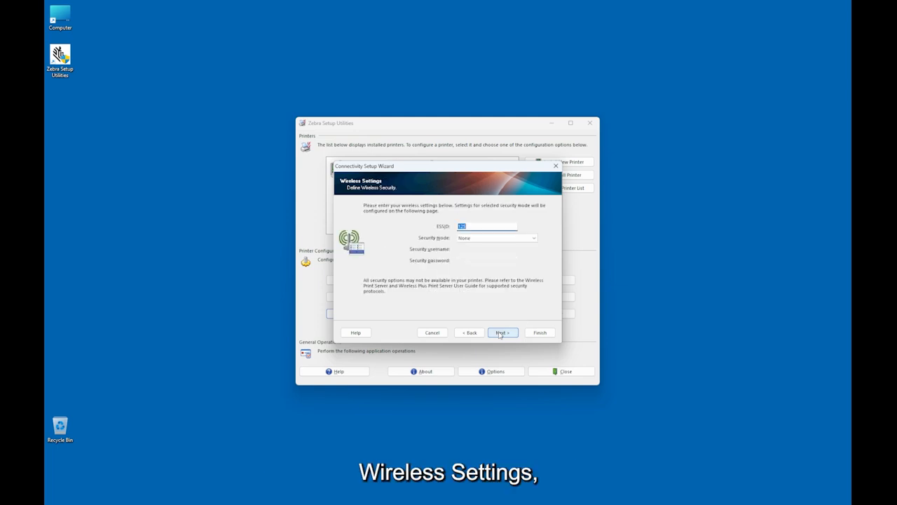
click(501, 333)
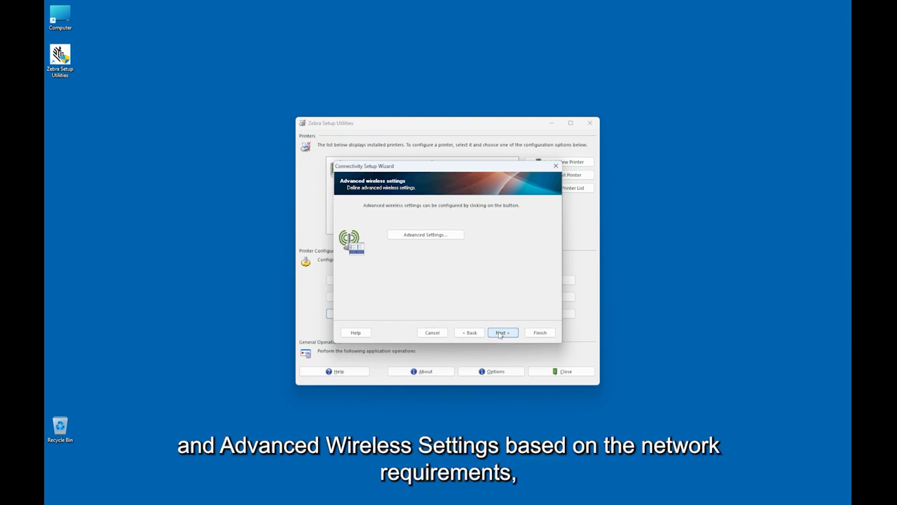
click(501, 333)
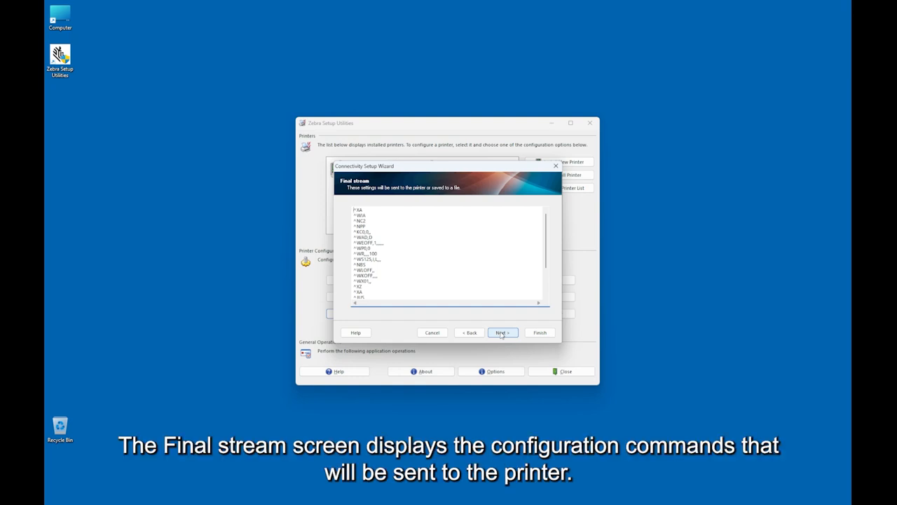
Step: Review the final command stream and send the wireless connectivity settings to the printer
scroll(489, 284, down, 2)
scroll(489, 283, down, 1)
scroll(489, 284, up, 3)
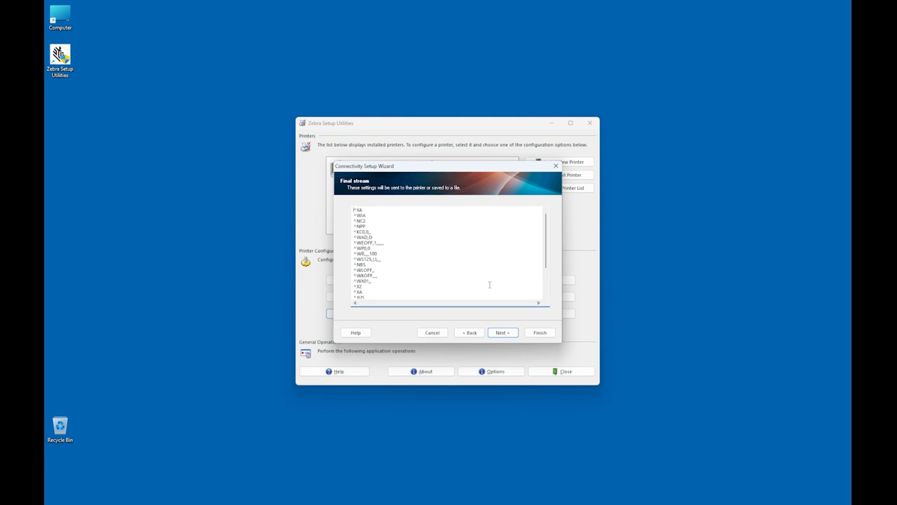
click(508, 333)
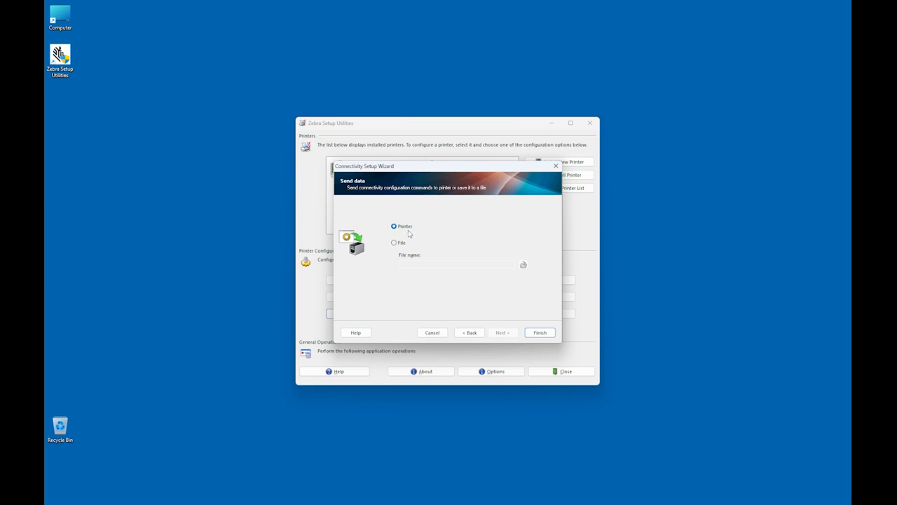
click(539, 333)
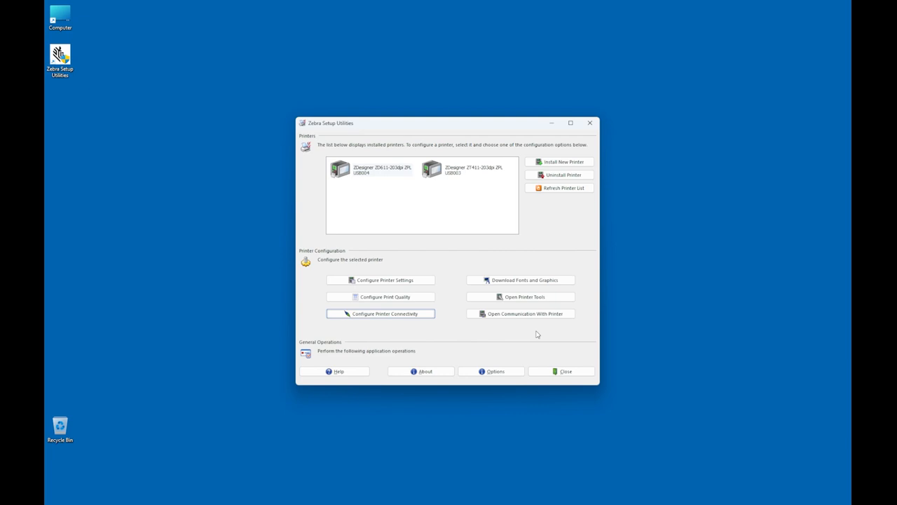